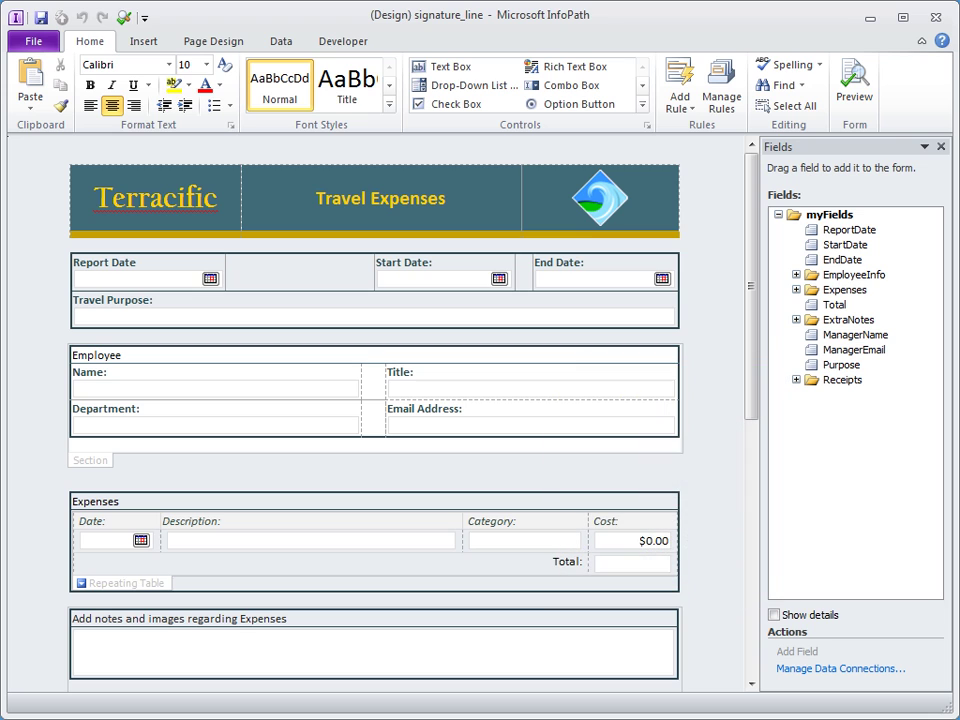
In Form Options, set Digital Signatures to 'Allow signing parts of the form'.
{"action": "left_click", "coordinate": [40, 44]}
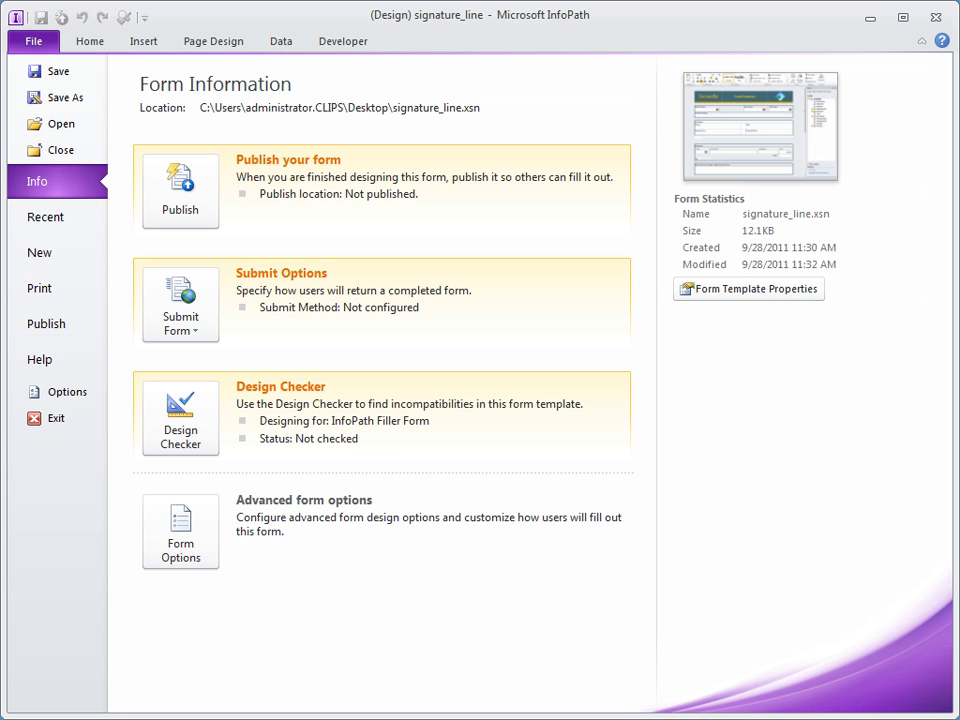
{"action": "left_click", "coordinate": [203, 545]}
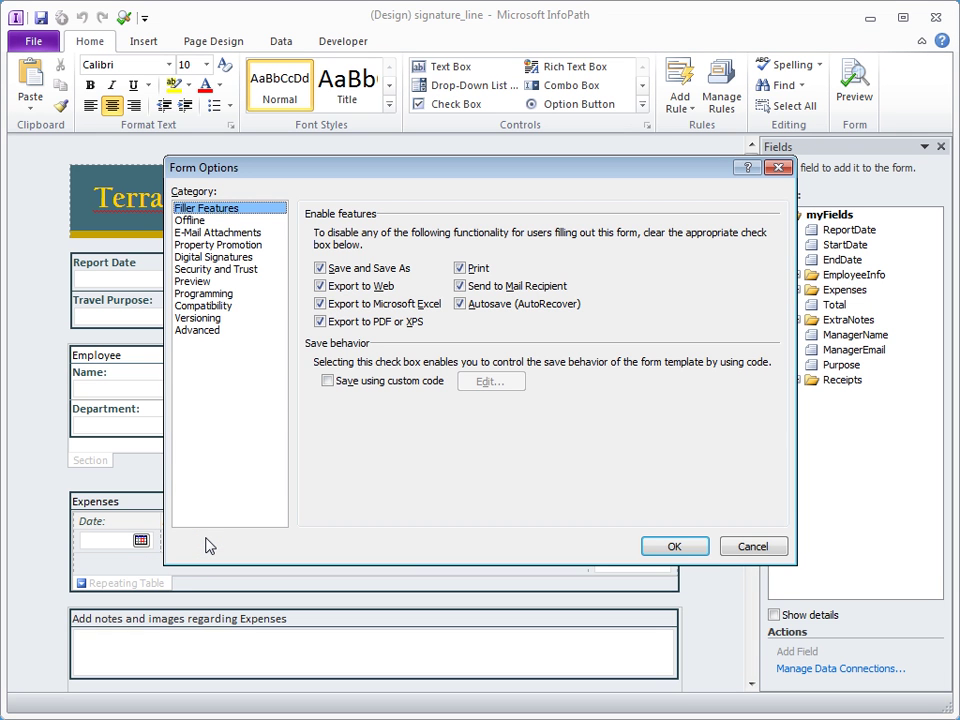
{"action": "left_click", "coordinate": [258, 262]}
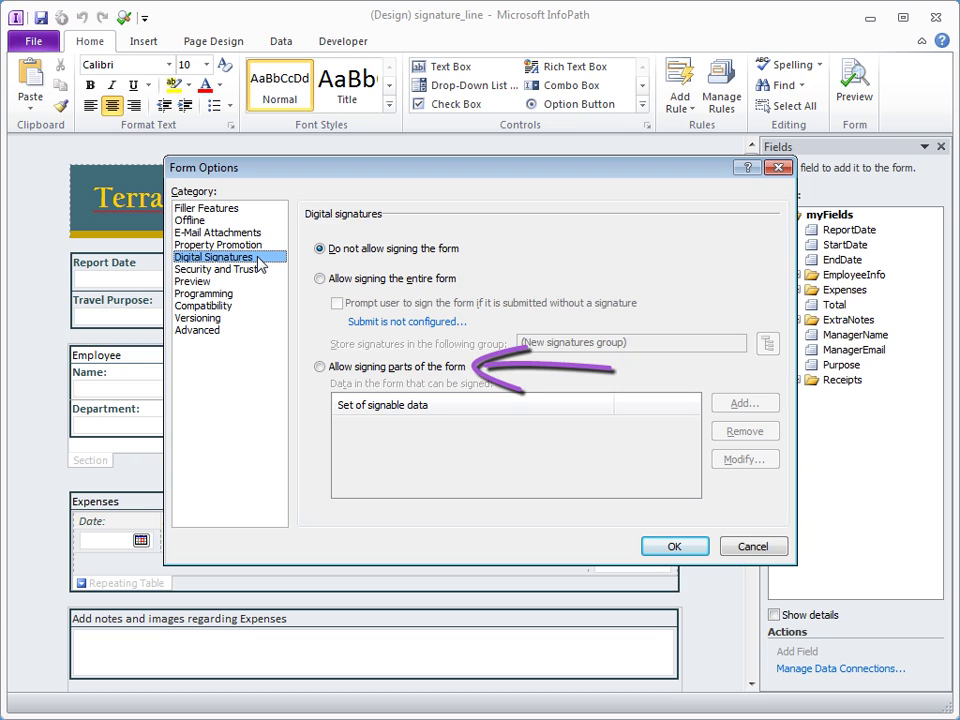
{"action": "left_click", "coordinate": [320, 367]}
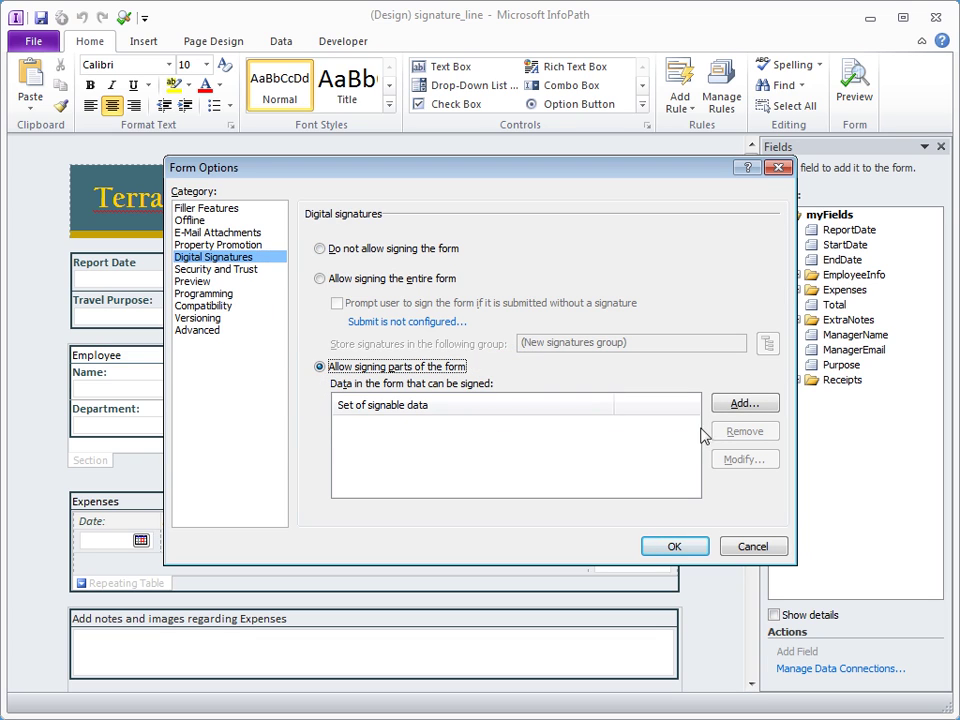
Add an ExpenseDetails signable data set covering the Expenses group and apply the form options.
{"action": "left_click", "coordinate": [744, 404]}
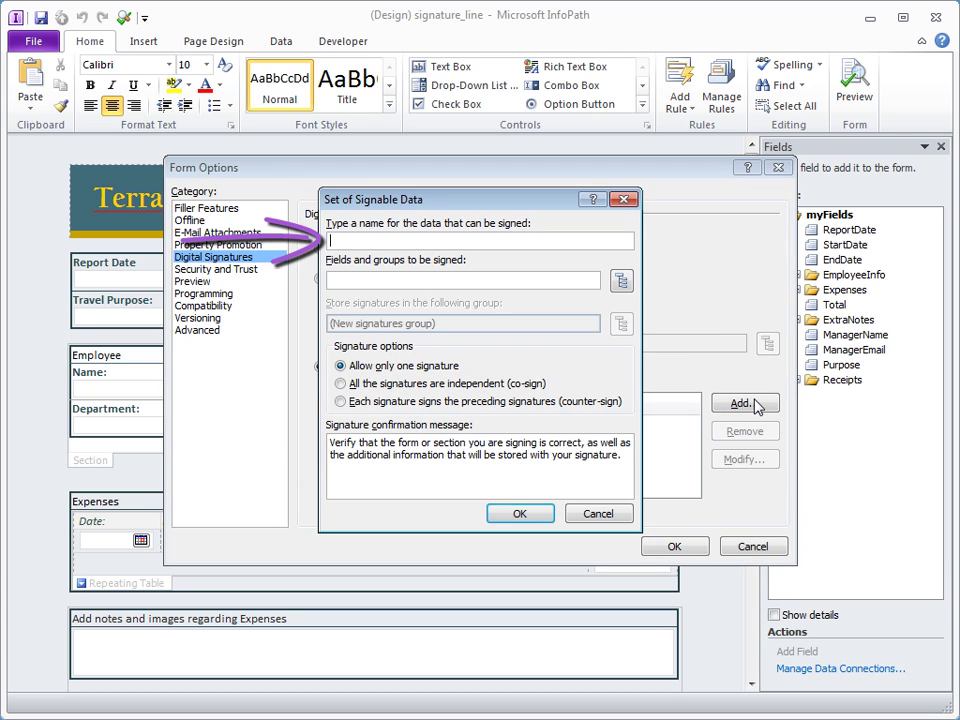
{"action": "type", "text": "ExpenseDetails"}
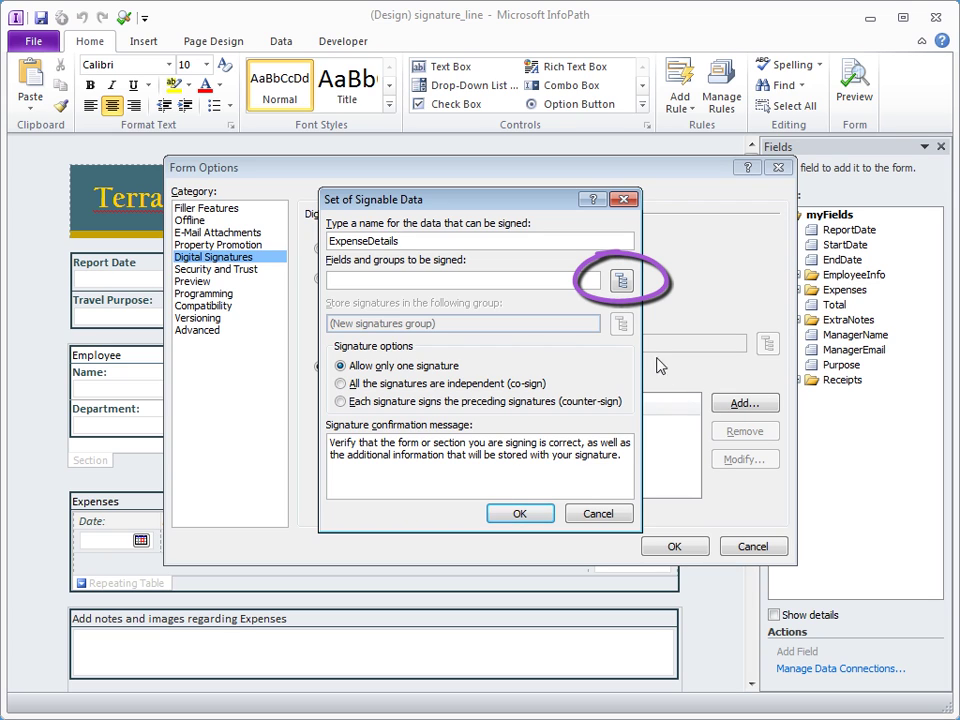
{"action": "left_click", "coordinate": [619, 285]}
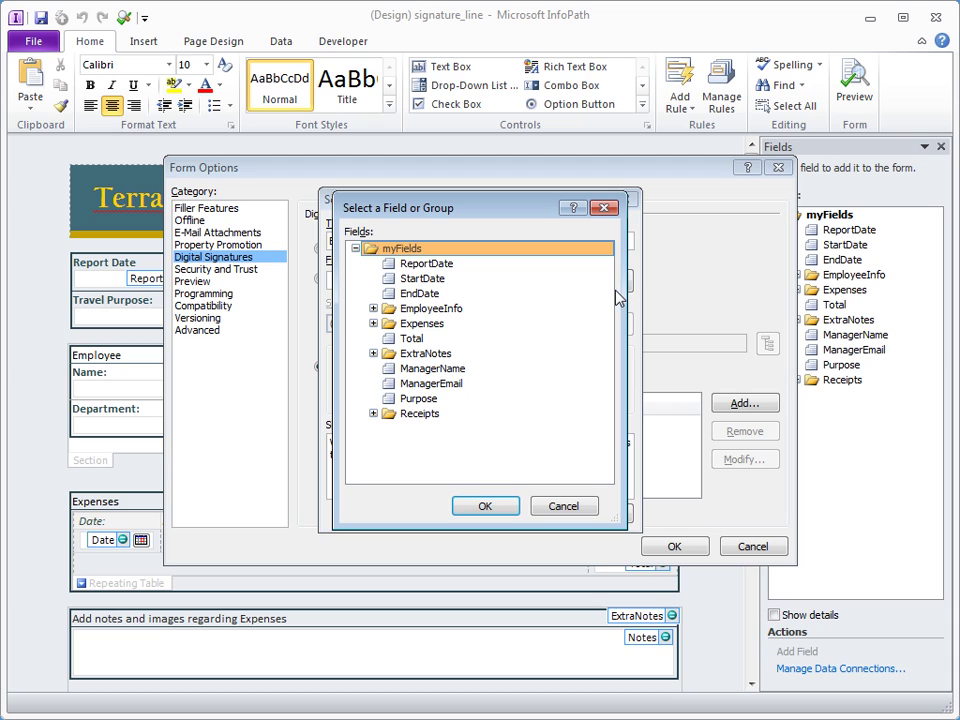
{"action": "left_click", "coordinate": [449, 333]}
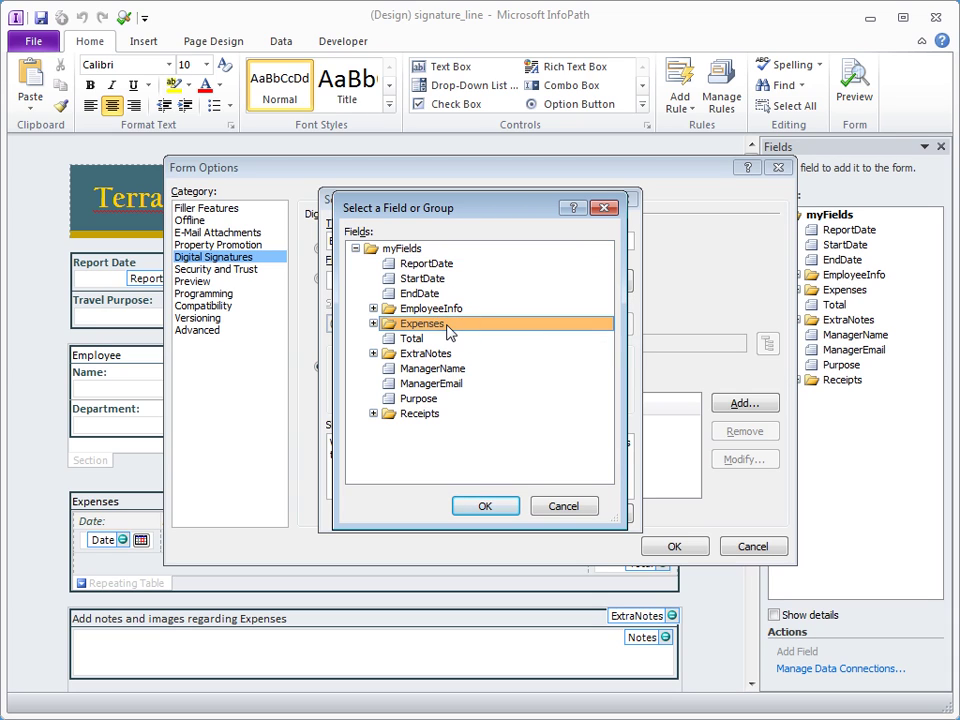
{"action": "left_click", "coordinate": [503, 512]}
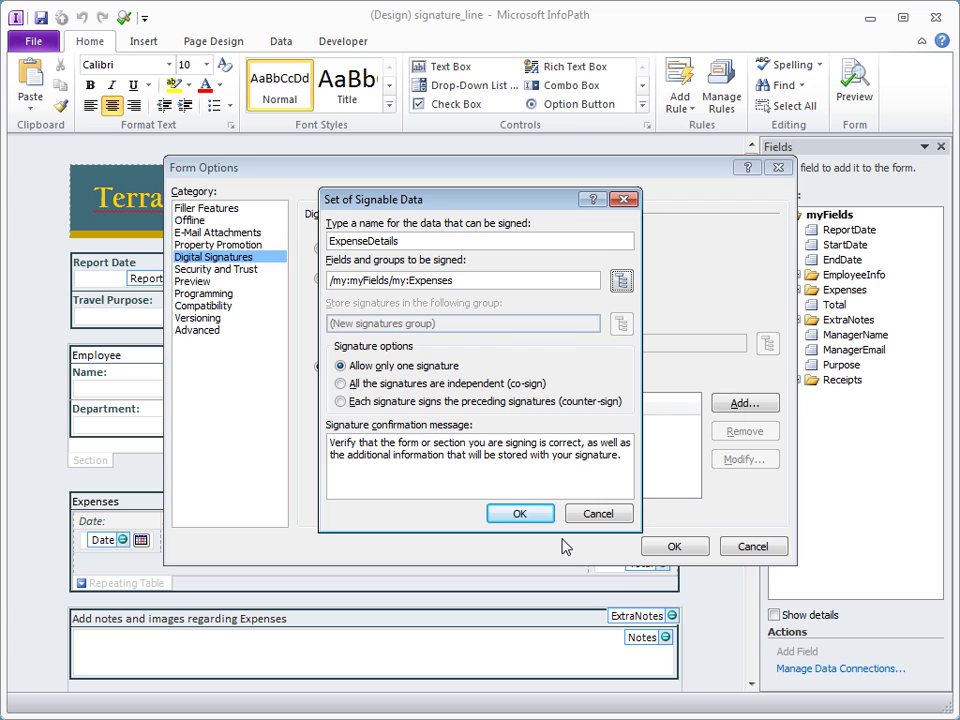
{"action": "left_click", "coordinate": [548, 514]}
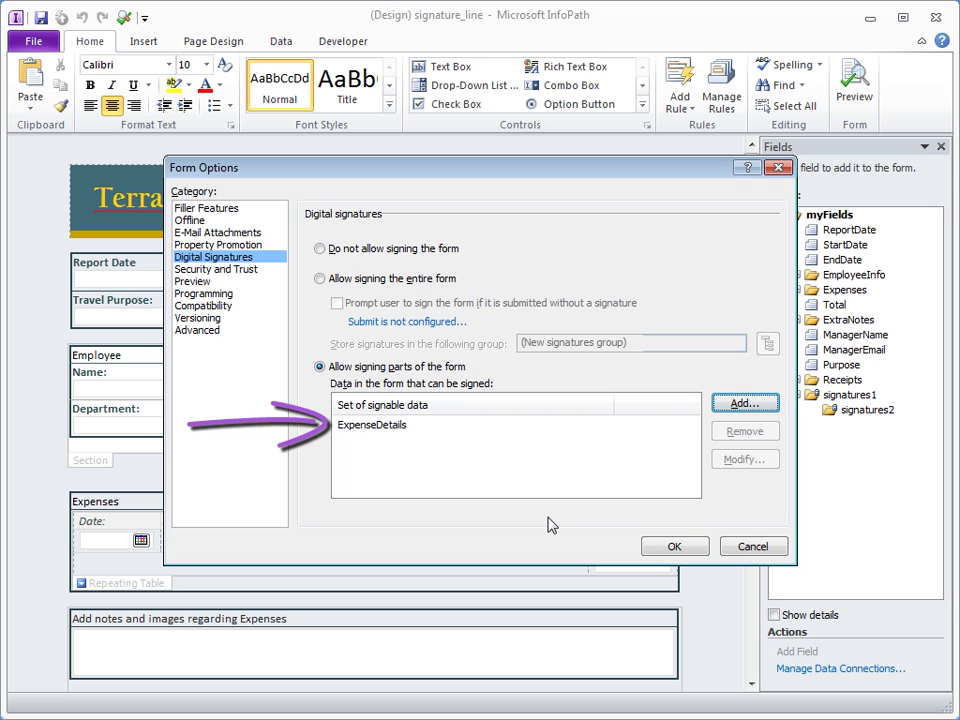
{"action": "left_click", "coordinate": [648, 546]}
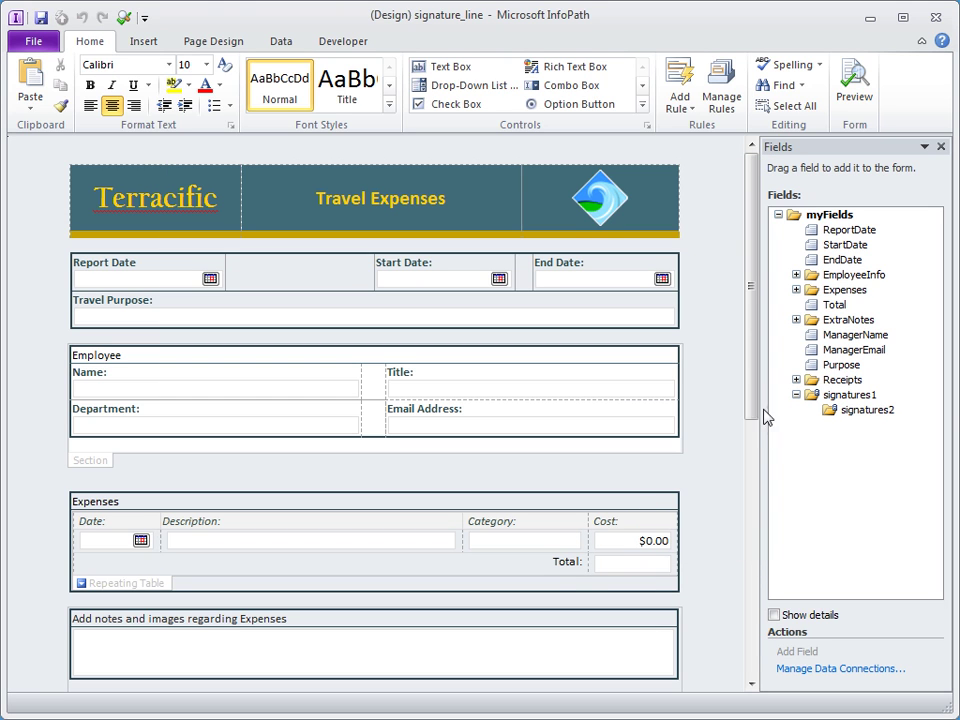
Insert a Signature Line control at the bottom of the form, below the Receipts section.
{"action": "left_click_drag", "start_coordinate": [752, 388], "coordinate": [755, 654]}
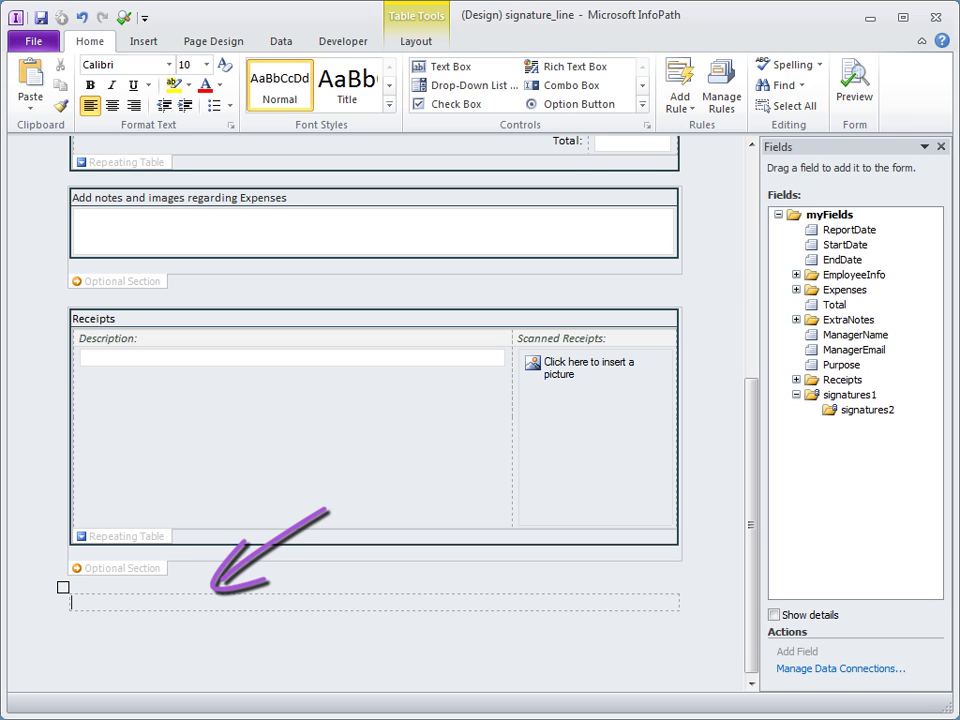
{"action": "left_click", "coordinate": [643, 124]}
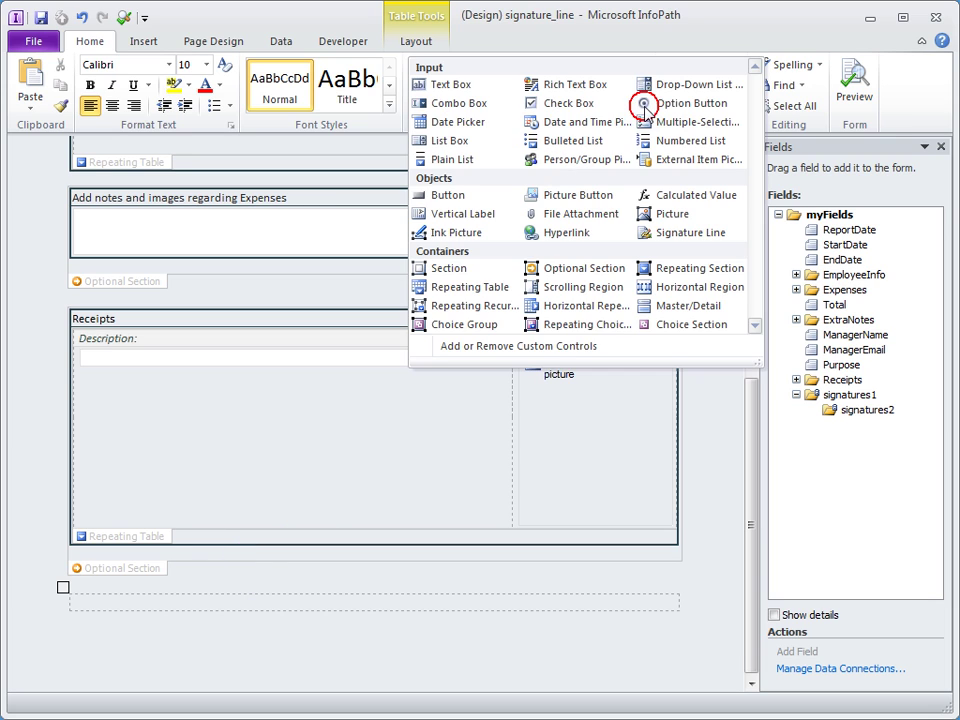
{"action": "left_click", "coordinate": [736, 234]}
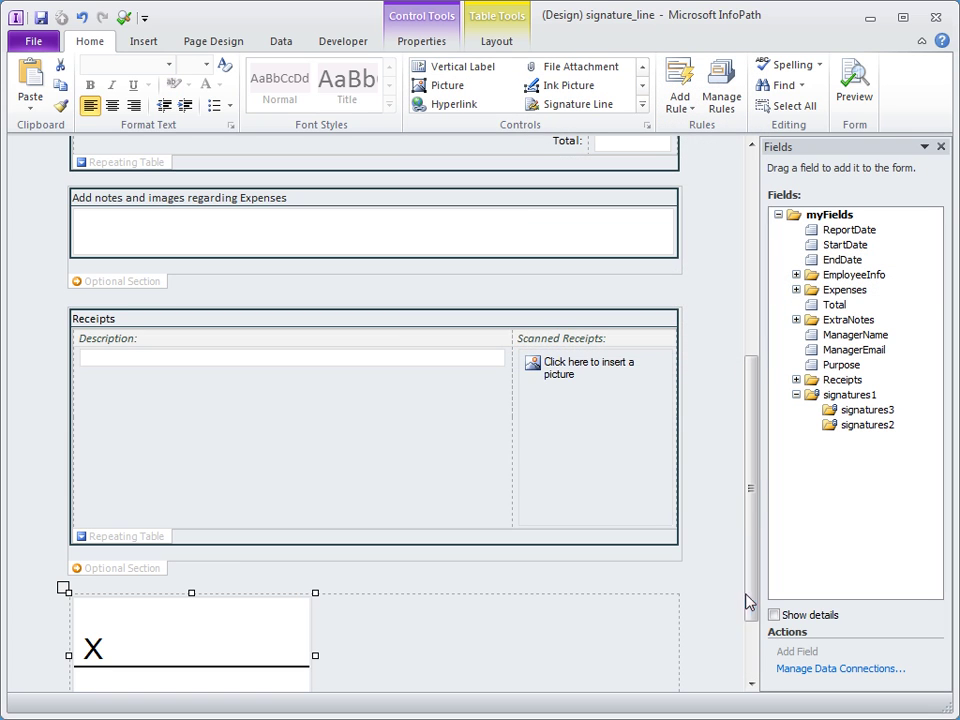
{"action": "scroll", "coordinate": [752, 645], "scroll_direction": "down", "scroll_amount": 2}
{"action": "scroll", "coordinate": [752, 645], "scroll_direction": "down", "scroll_amount": 1}
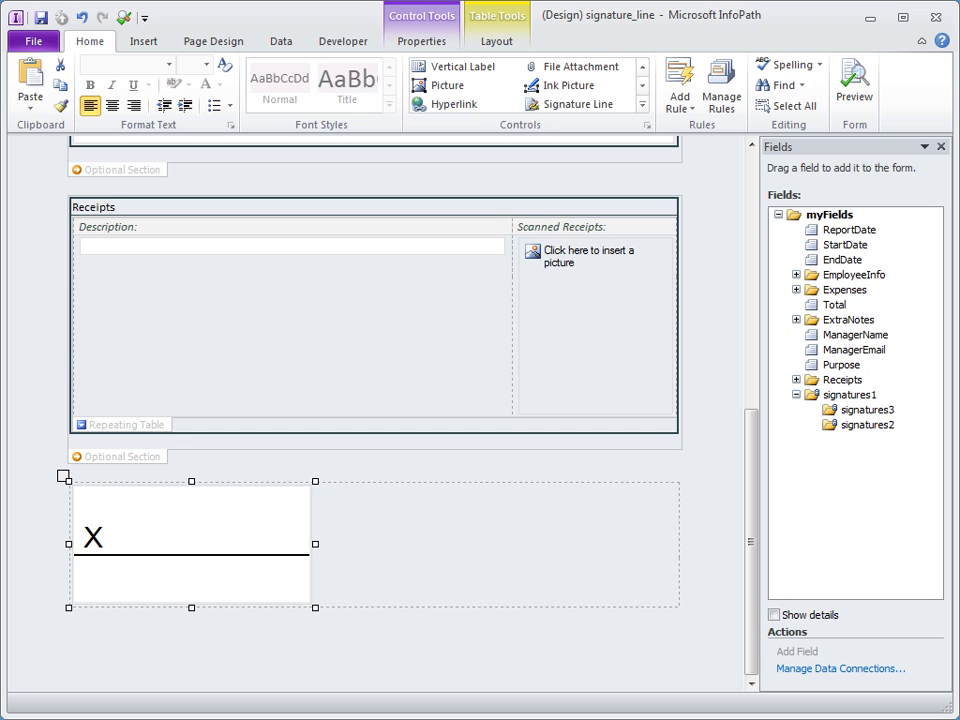
{"action": "left_click", "coordinate": [446, 45]}
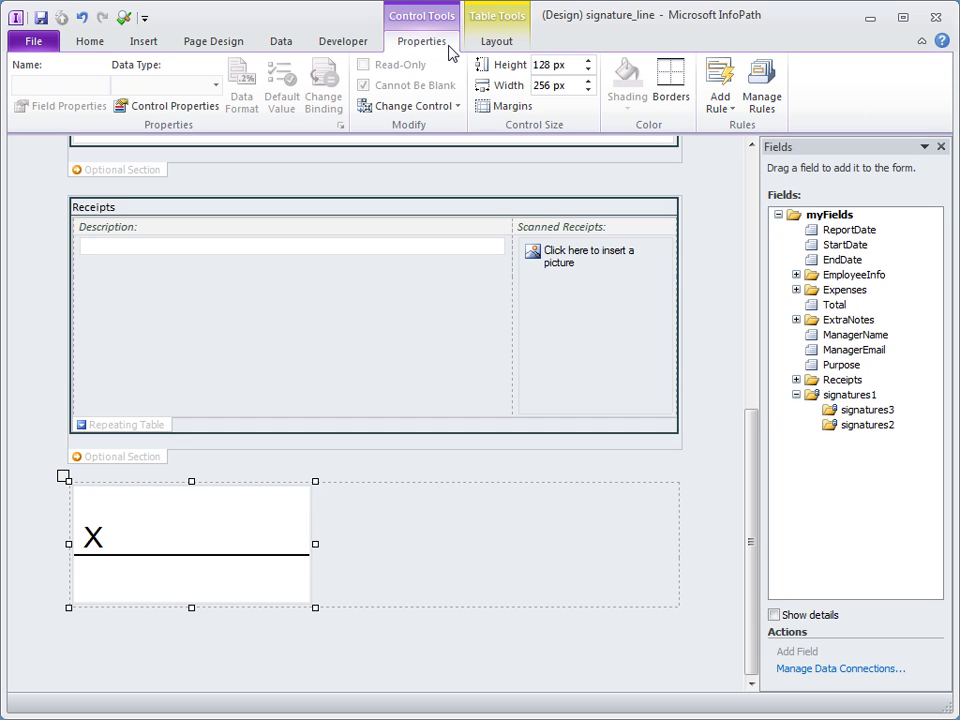
Give the signature line the message 'Travel expenses must be signed' and have it sign ExpenseDetails.
{"action": "left_click", "coordinate": [218, 108]}
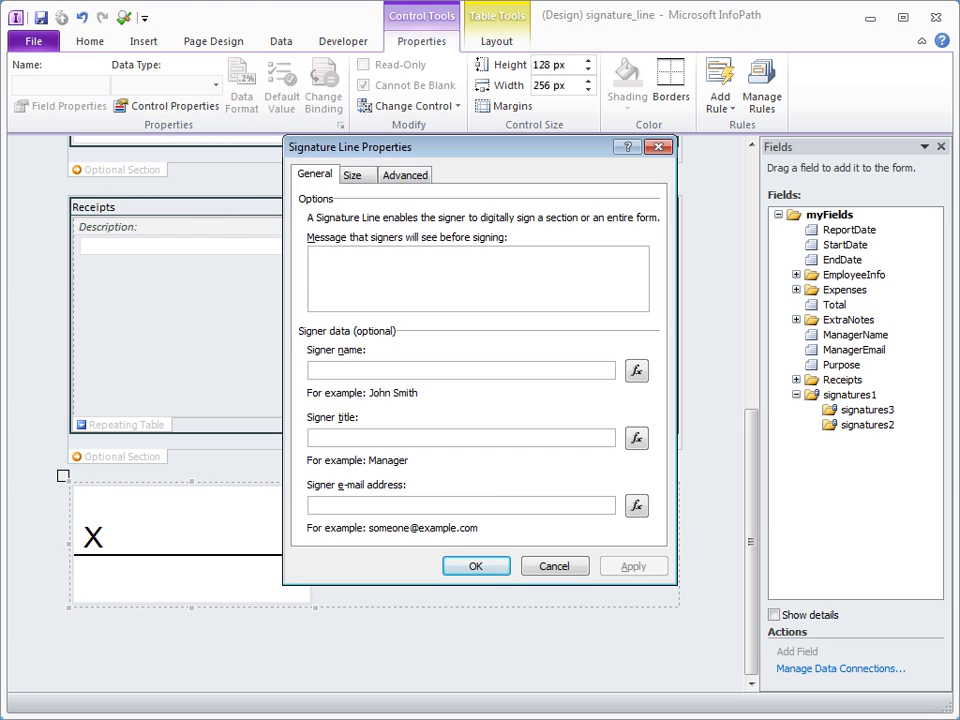
{"action": "type", "text": "Travel expenses must be signed"}
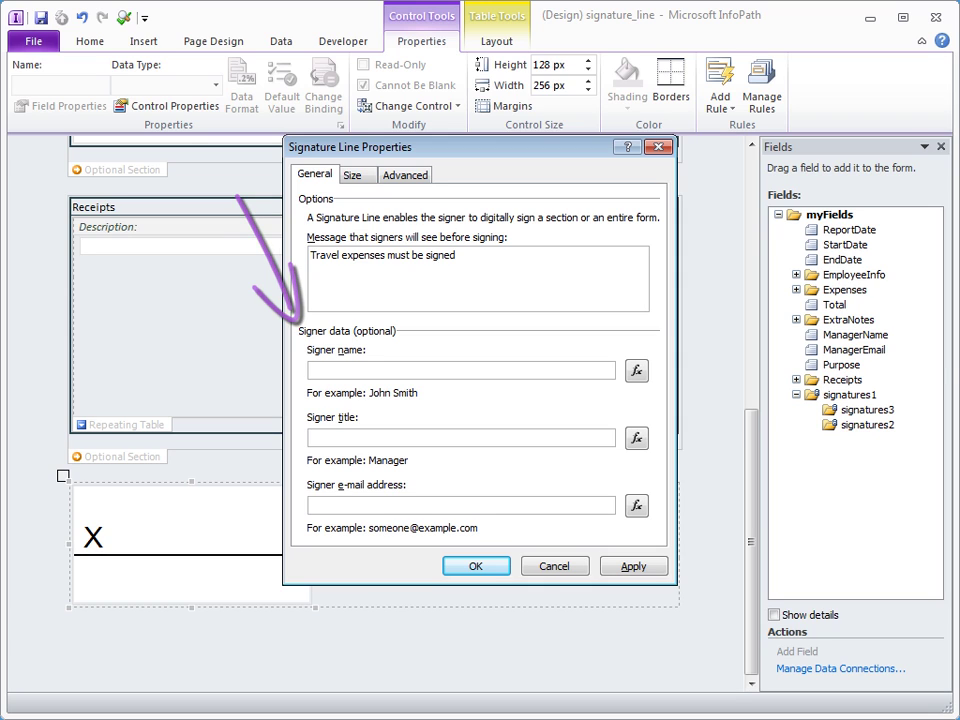
{"action": "left_click", "coordinate": [418, 180]}
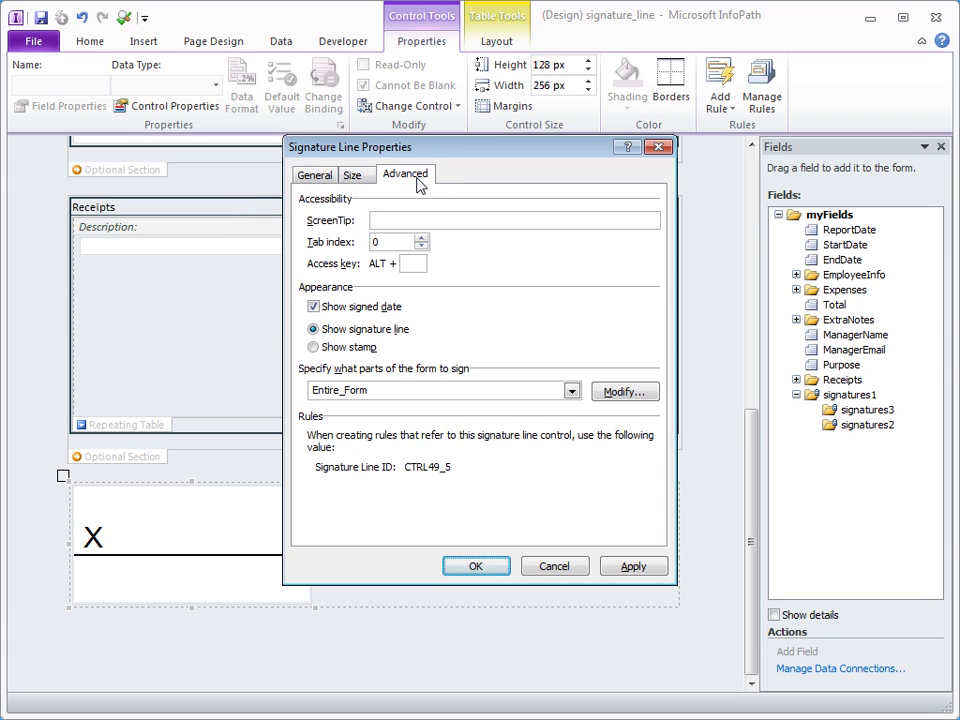
{"action": "left_click", "coordinate": [571, 390]}
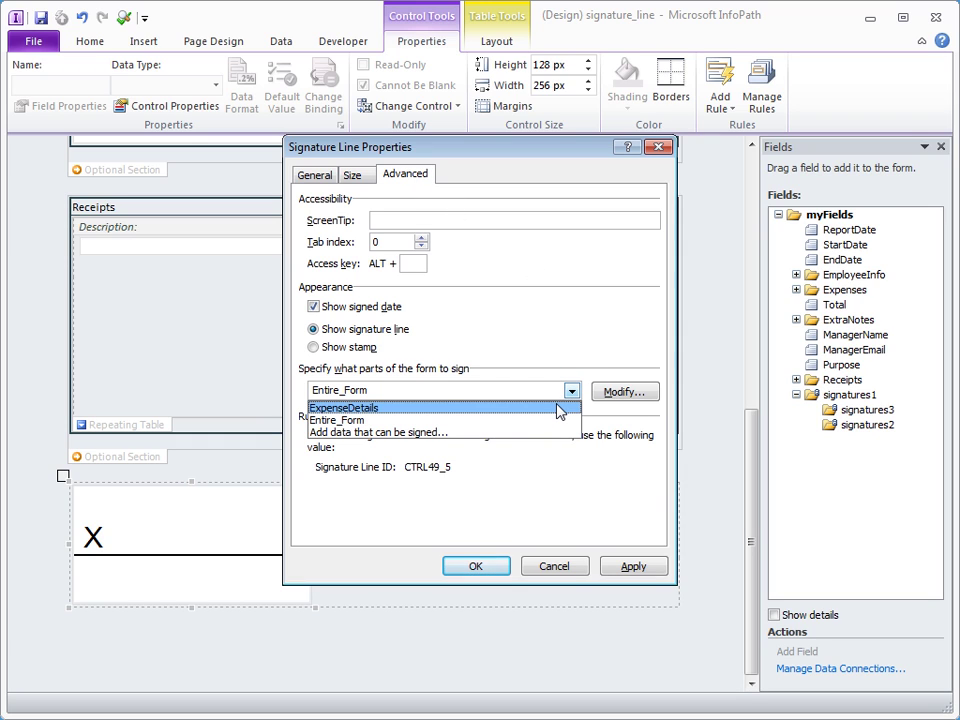
{"action": "left_click", "coordinate": [557, 408]}
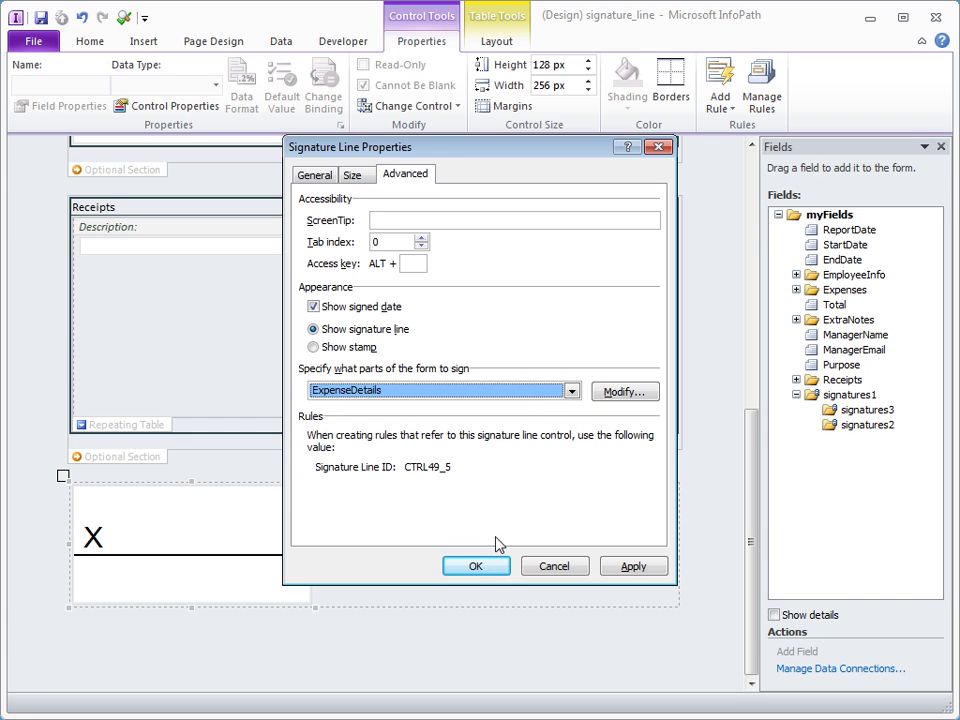
{"action": "left_click", "coordinate": [476, 567]}
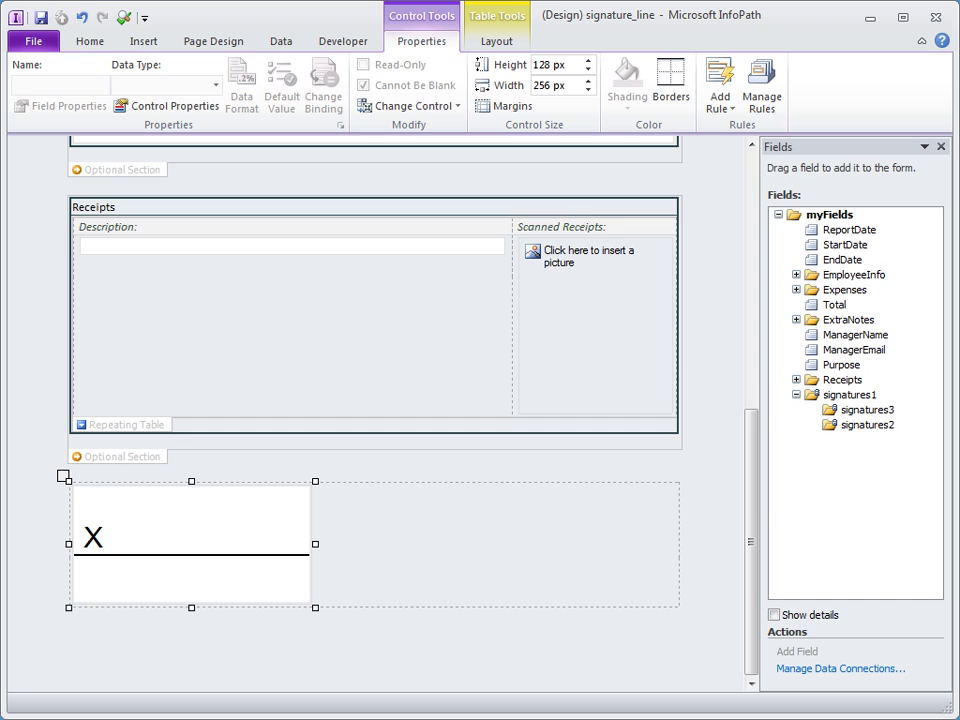
Save the template as 'Travel Expenses Template' in the Sales - Expenses SharePoint library.
{"action": "left_click", "coordinate": [33, 41]}
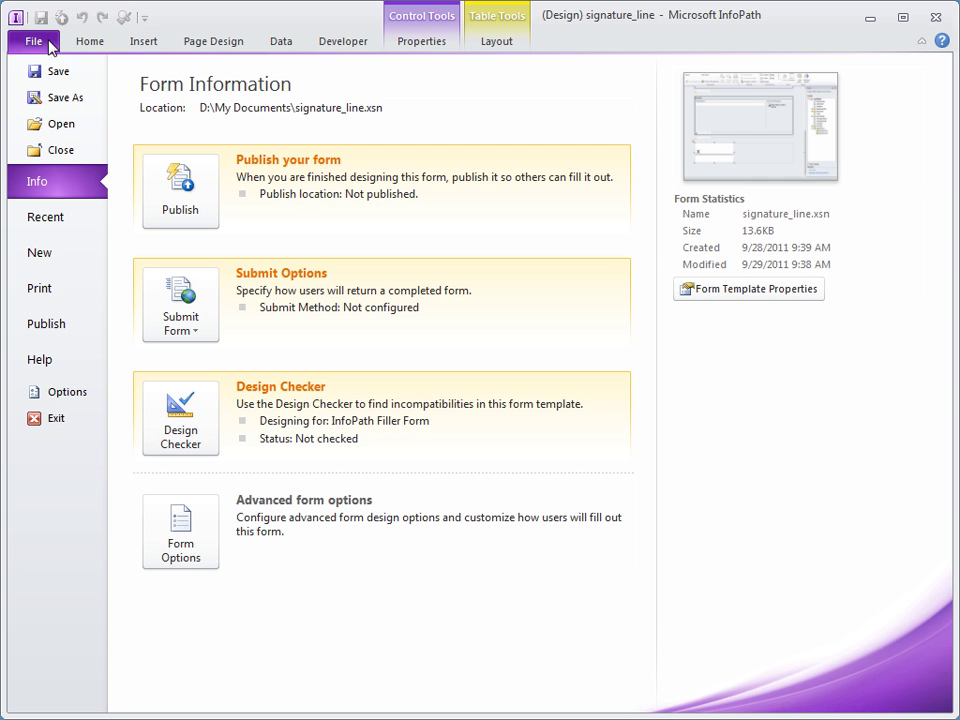
{"action": "left_click", "coordinate": [101, 98]}
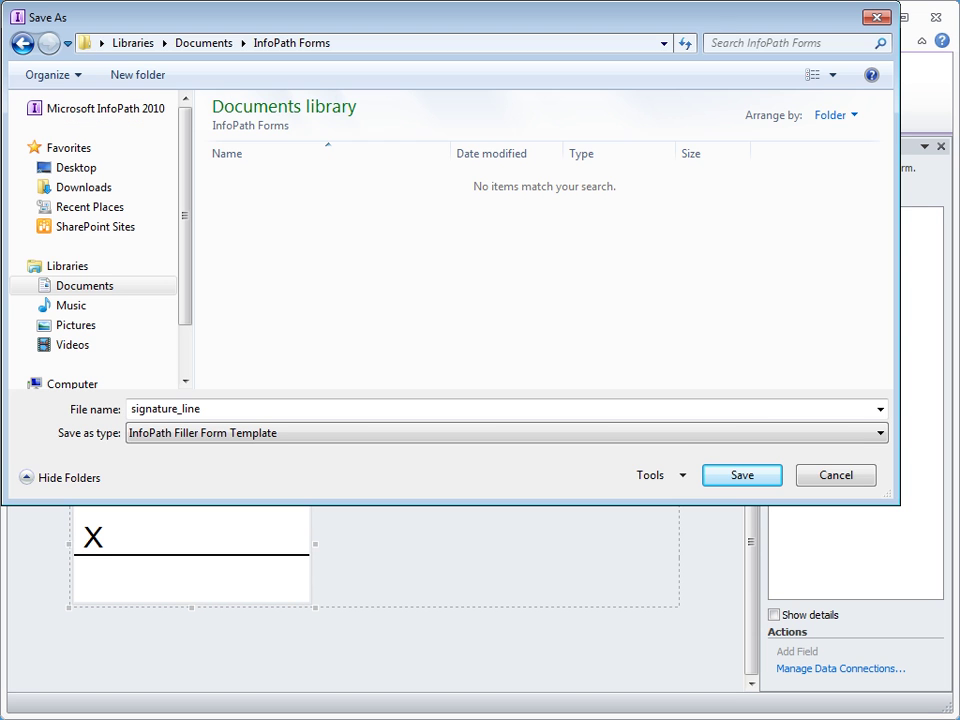
{"action": "left_click", "coordinate": [140, 228]}
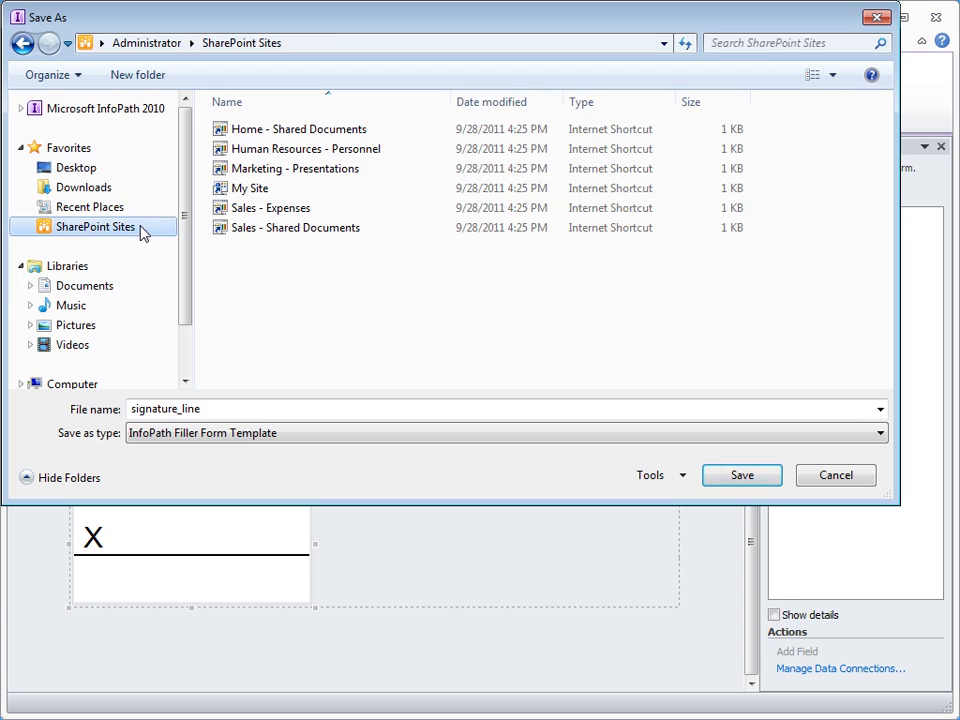
{"action": "double_click", "coordinate": [222, 210]}
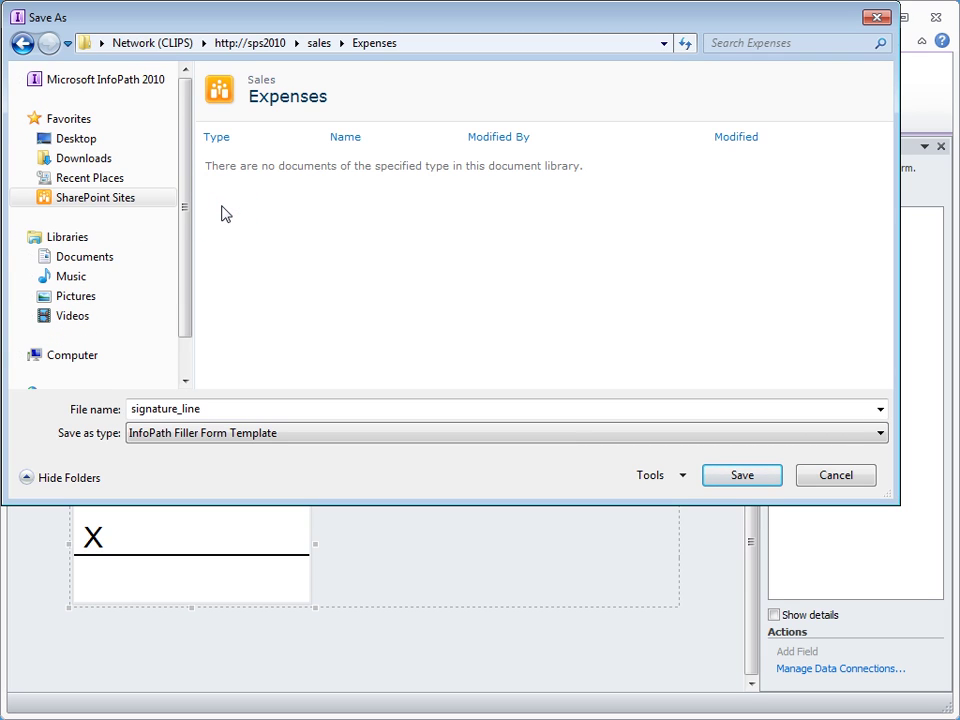
{"action": "double_click", "coordinate": [111, 411]}
{"action": "type", "text": "T"}
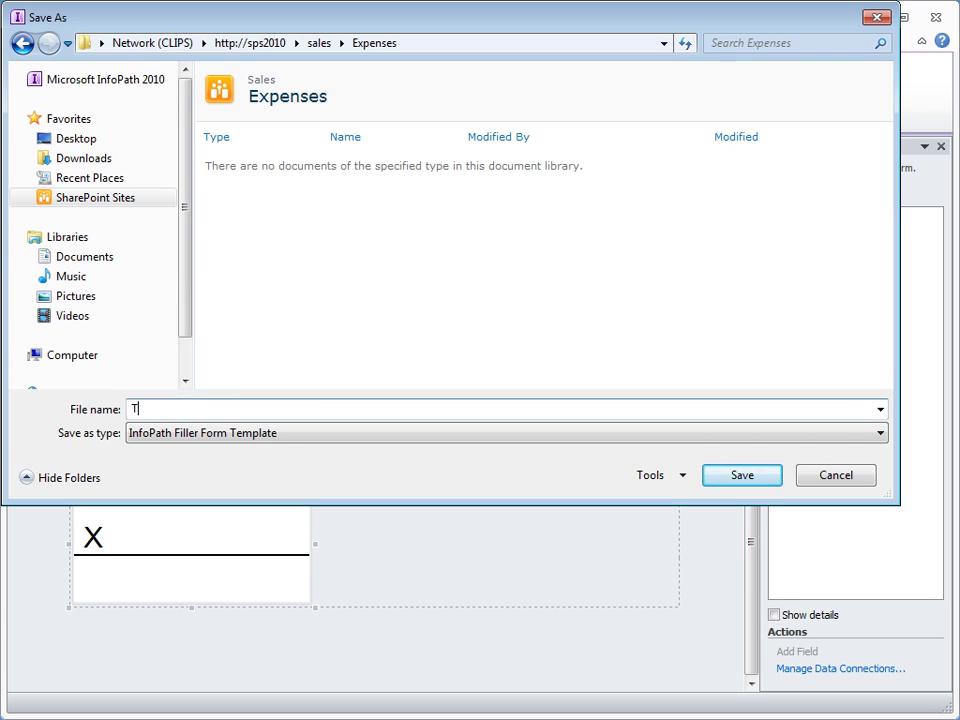
{"action": "type", "text": "ravel Expenses Template"}
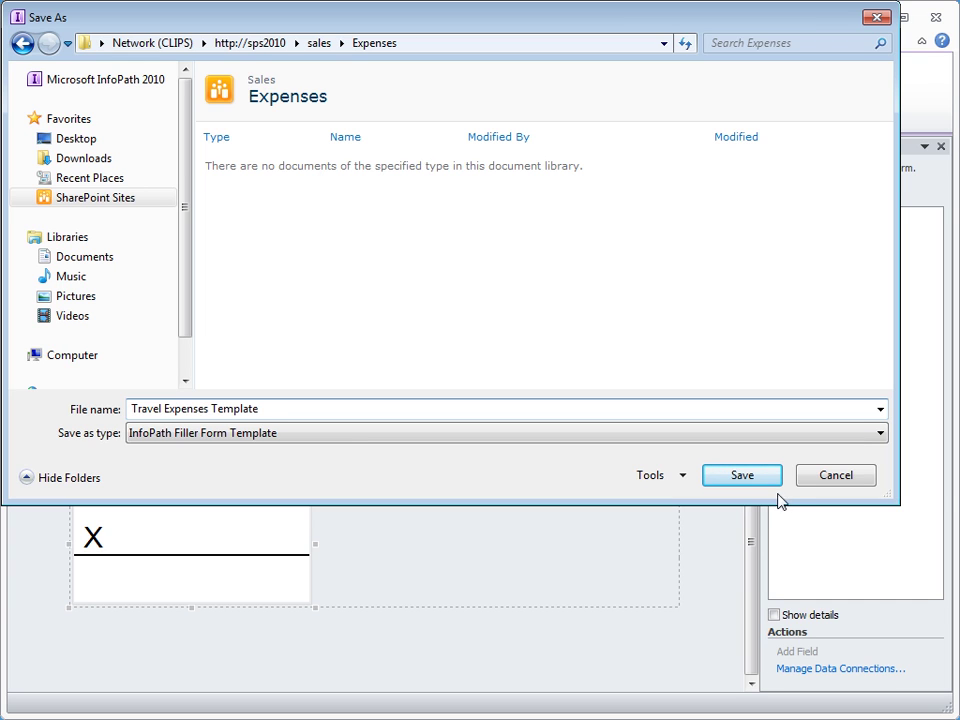
{"action": "left_click", "coordinate": [741, 476]}
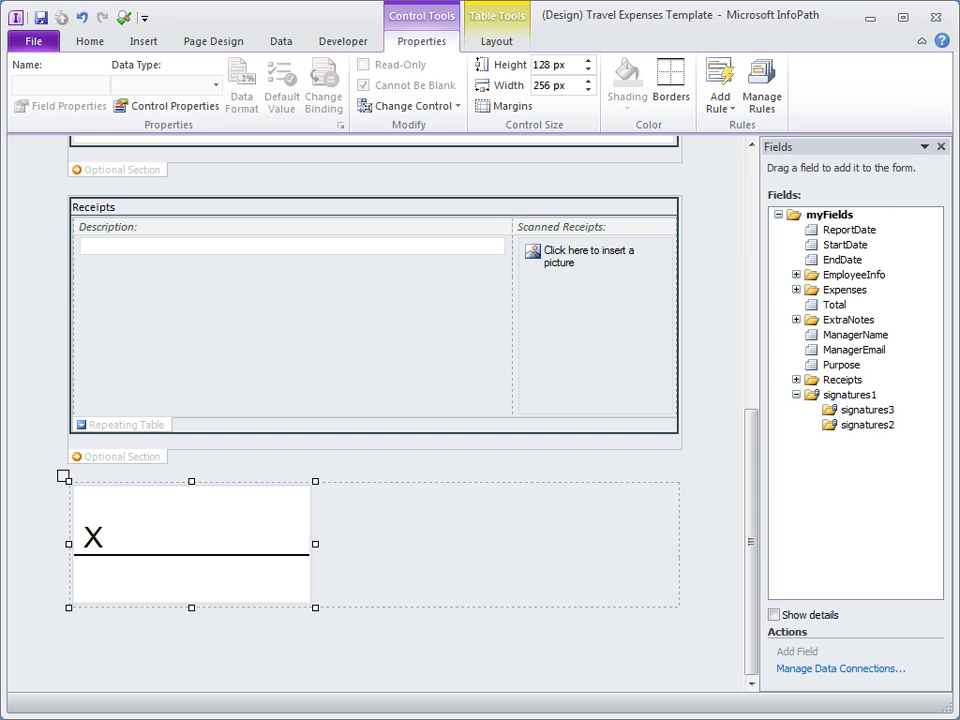